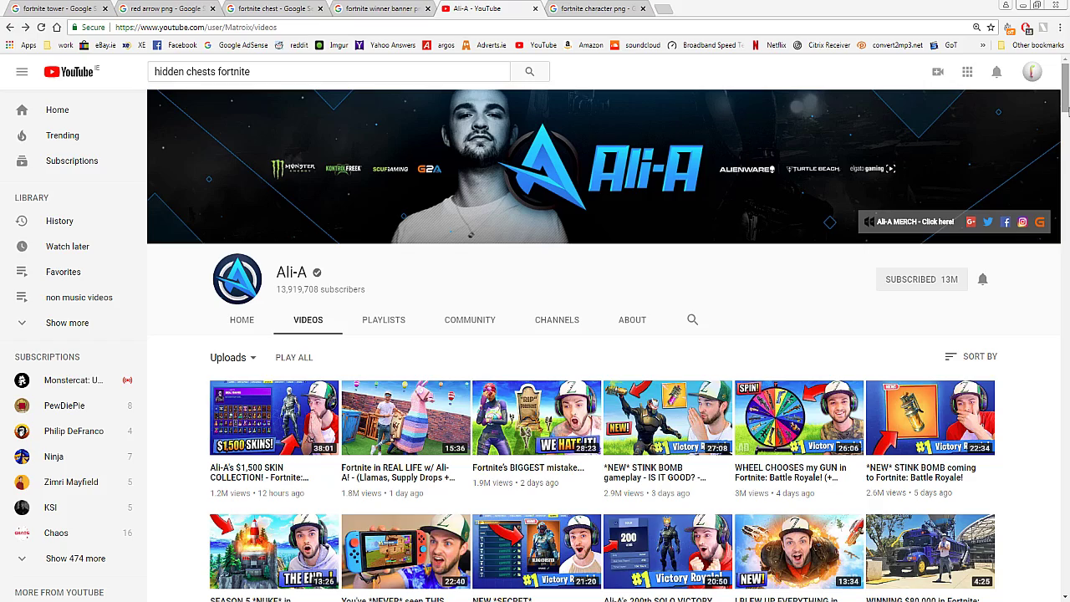
# Step: Scroll through the channel's Videos grid, then bring up the 'fortnite tower' image results
pyautogui.moveTo(1068, 112); pyautogui.dragTo(1068, 142)
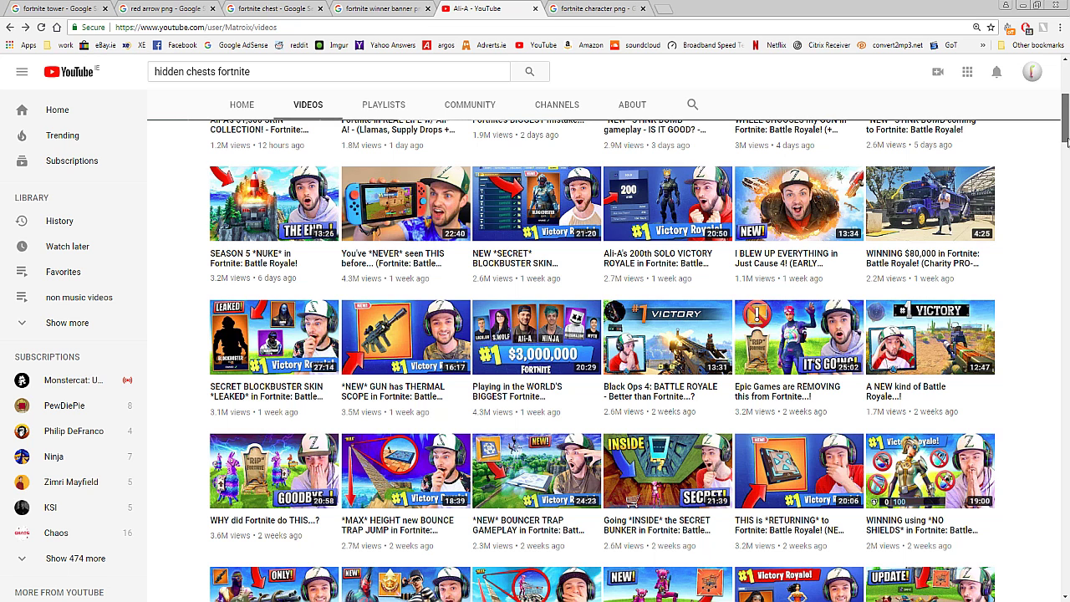
pyautogui.moveTo(1067, 142); pyautogui.dragTo(1067, 154)
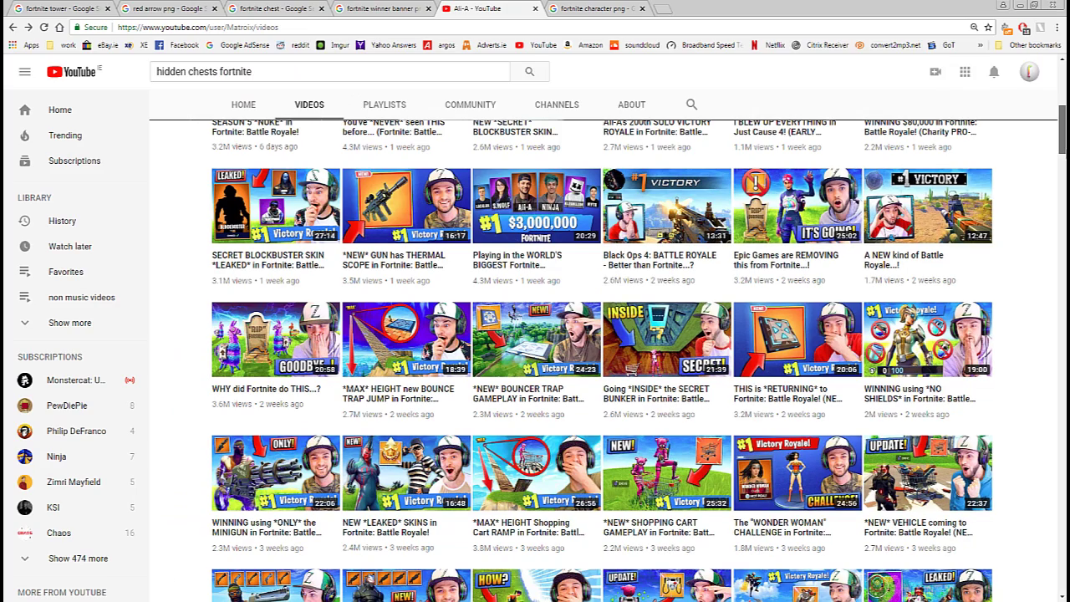
pyautogui.scroll(1, 602, 360)
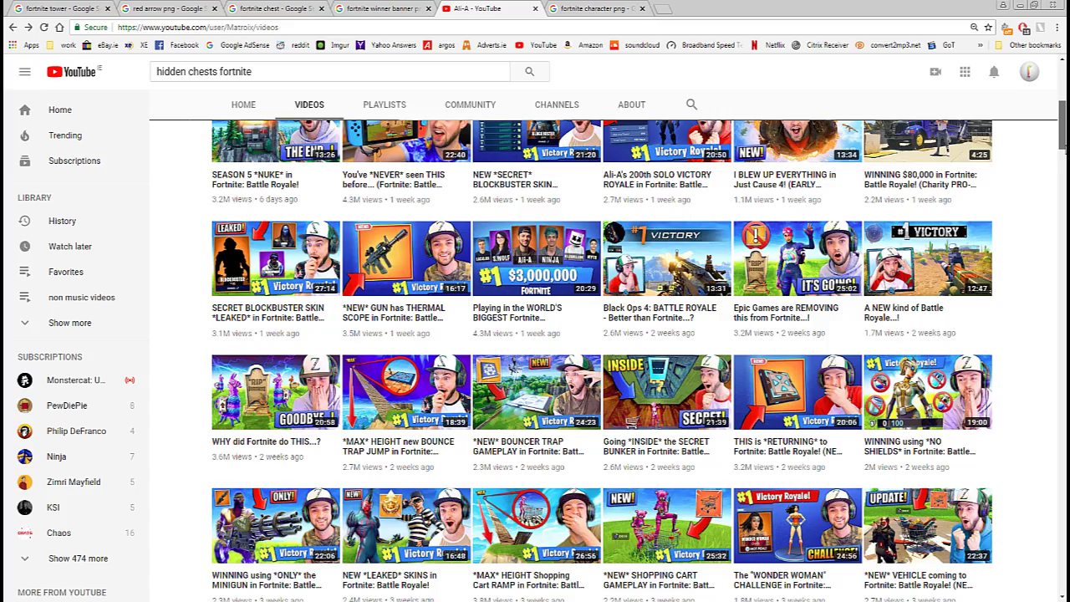
pyautogui.scroll(-5, 603, 360)
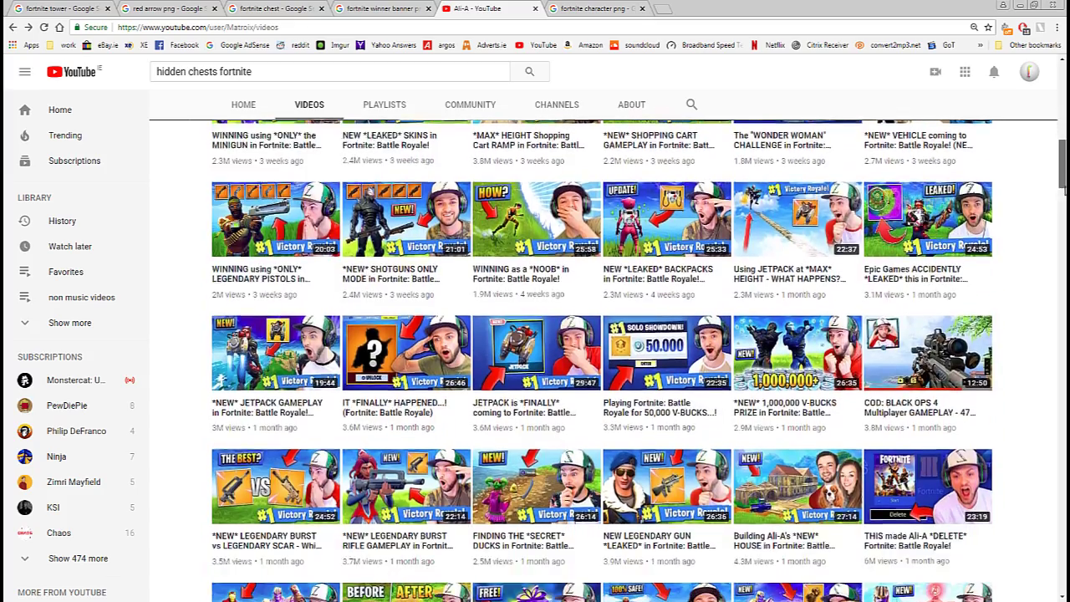
pyautogui.scroll(-5, 1055, 230)
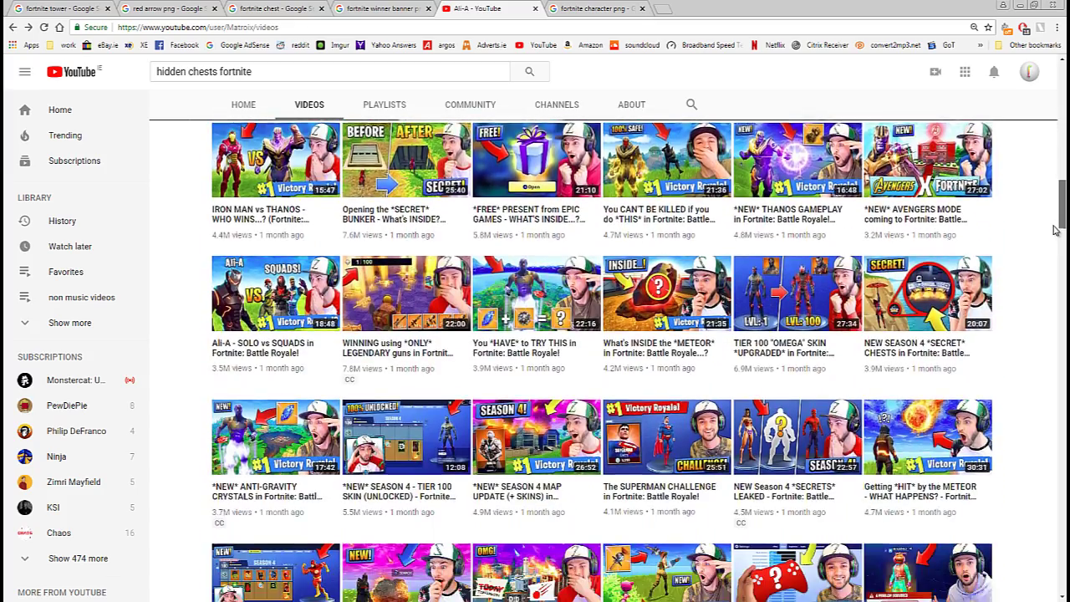
pyautogui.moveTo(1055, 230); pyautogui.dragTo(1056, 482)
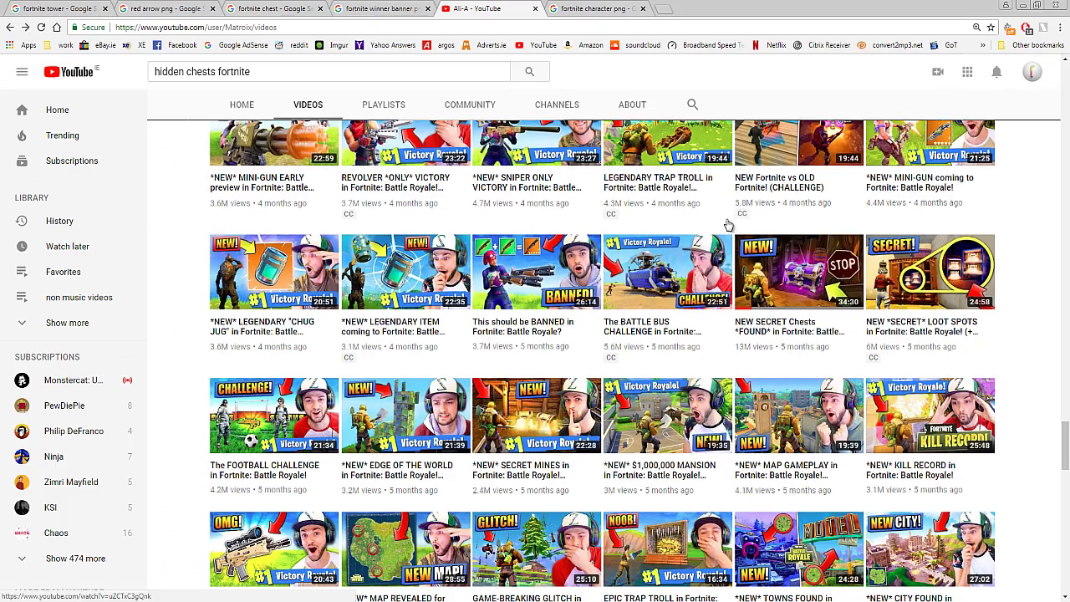
pyautogui.click(81, 7)
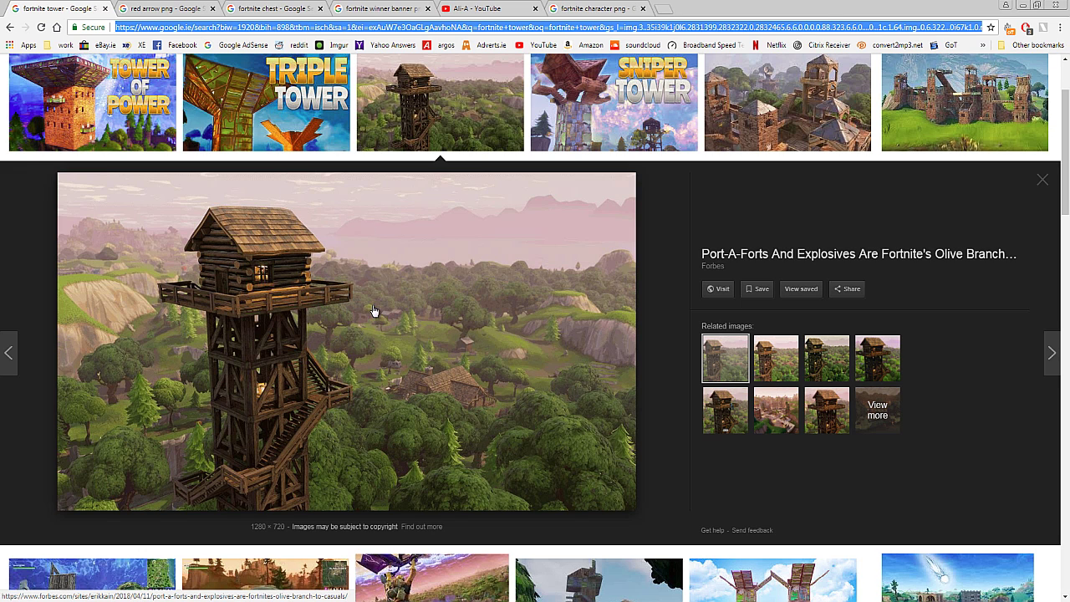
# Step: Review the red arrow and Fortnite chest results, preview the blue chest, then view the winner banner results
pyautogui.click(165, 8)
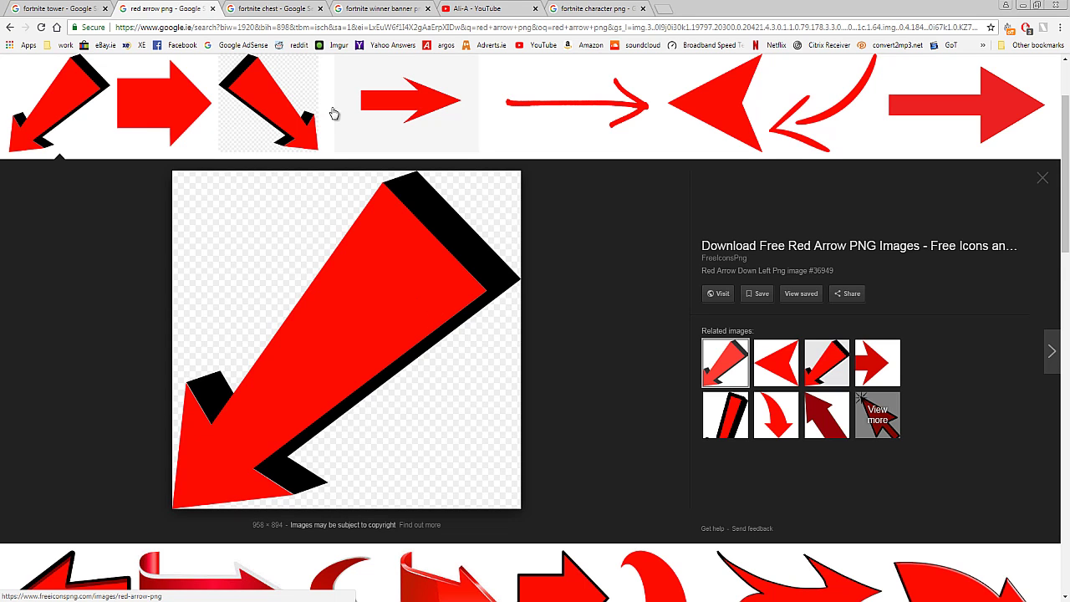
pyautogui.click(274, 8)
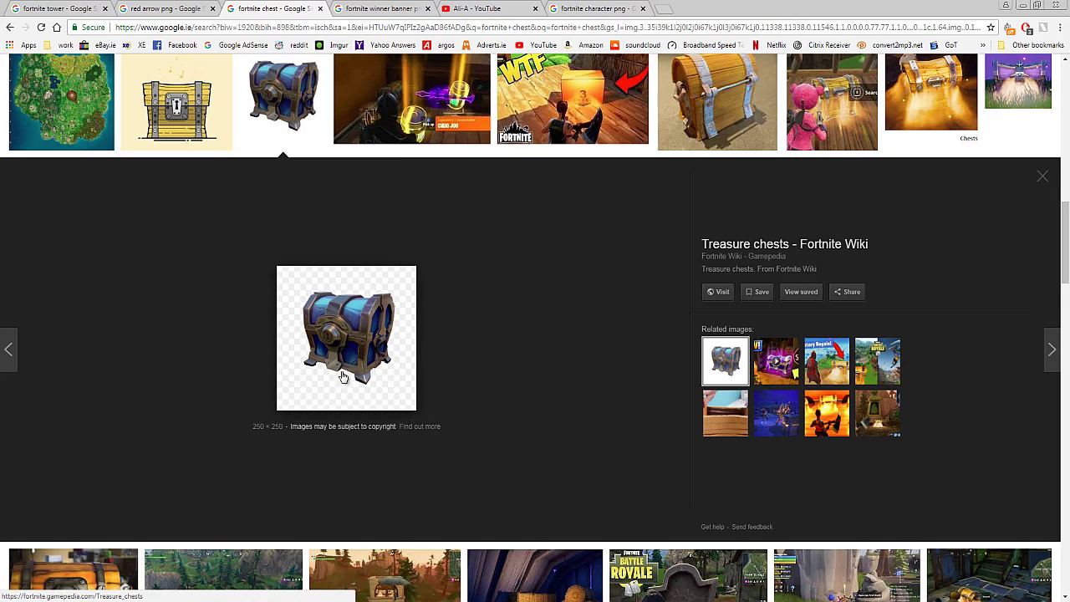
pyautogui.scroll(5, 345, 375)
pyautogui.scroll(5, 343, 378)
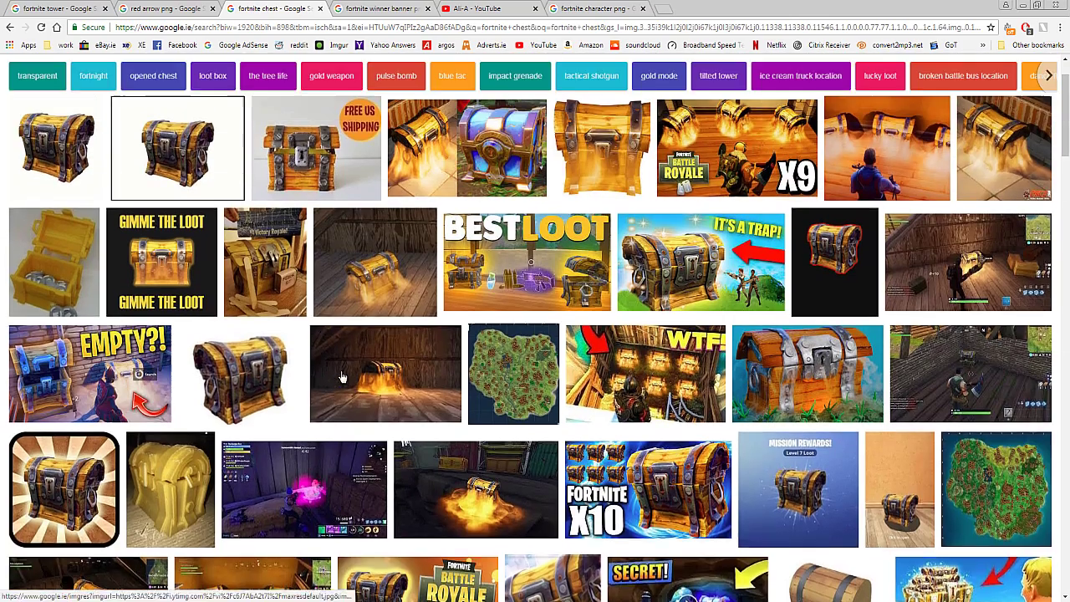
pyautogui.scroll(-8, 342, 378)
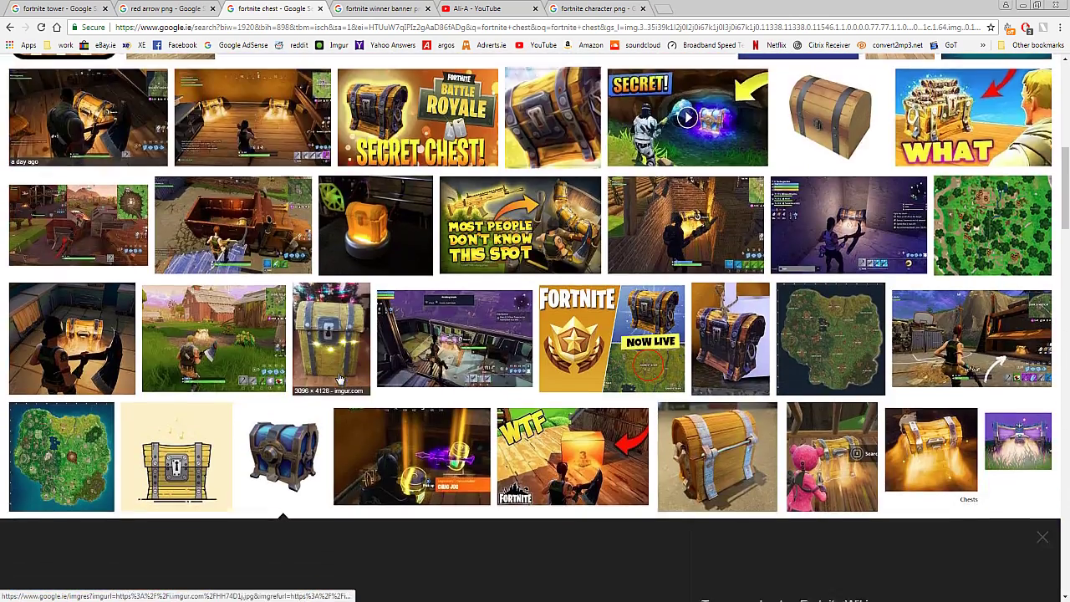
pyautogui.click(301, 351)
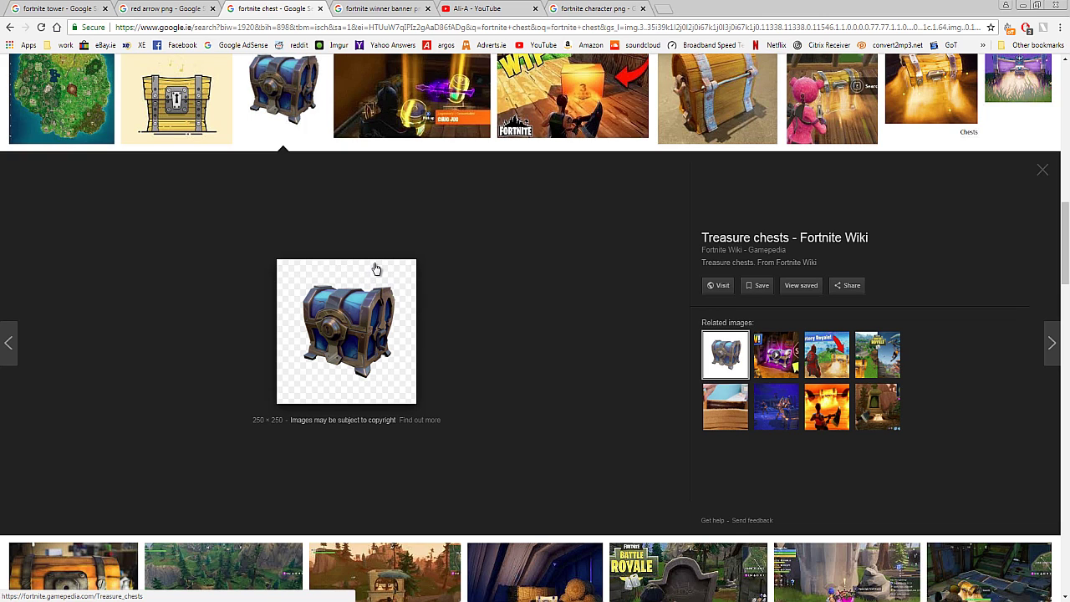
pyautogui.click(385, 10)
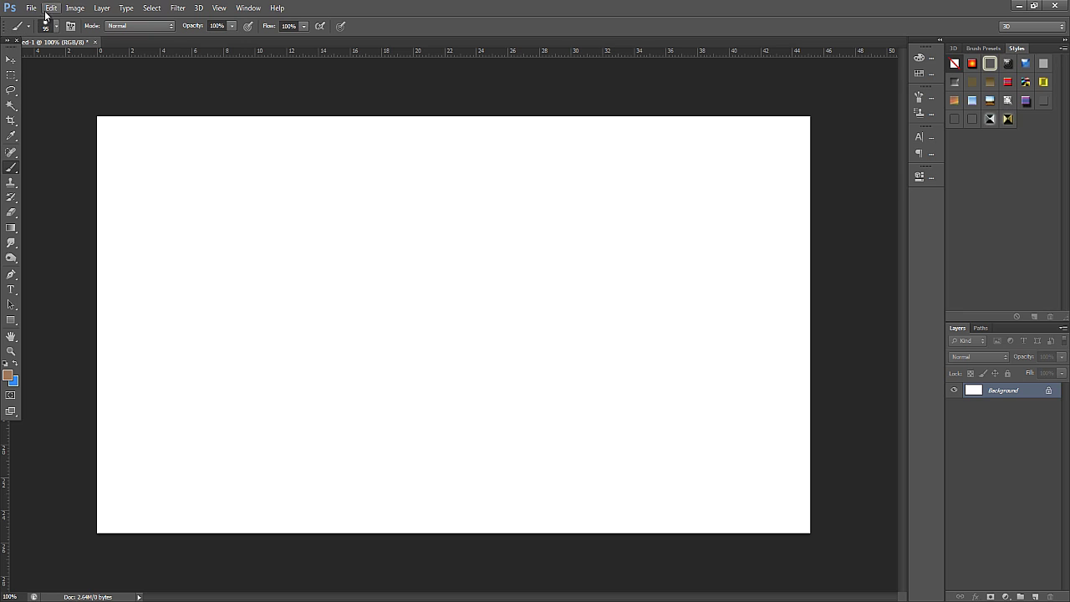
# Step: Open the Fortnite tower image and drag it into the blank thumbnail canvas as Layer 1
pyautogui.click(31, 8)
pyautogui.click(37, 32)
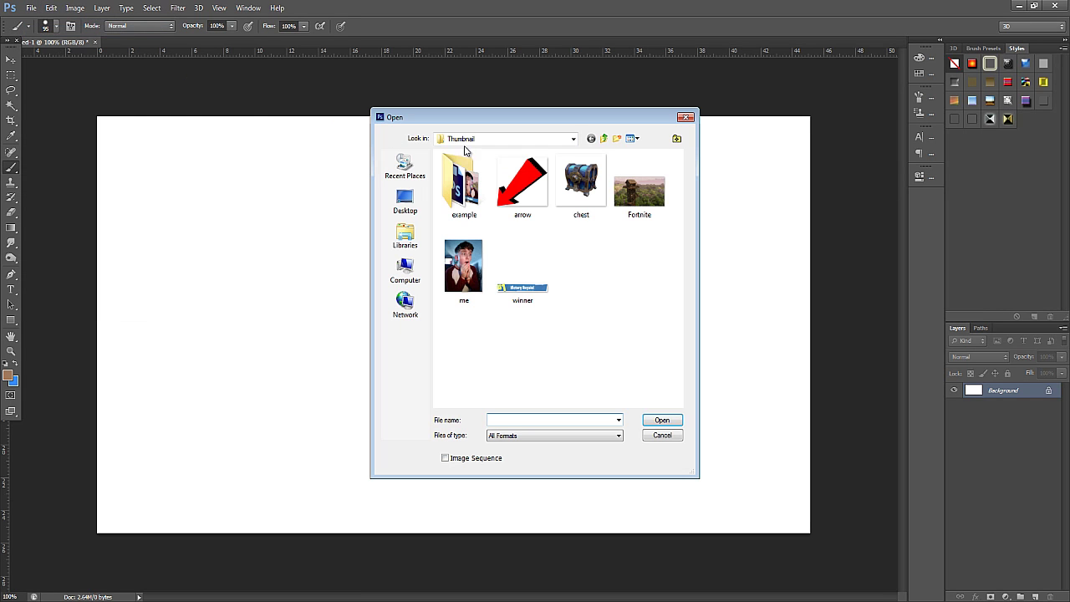
pyautogui.doubleClick(639, 192)
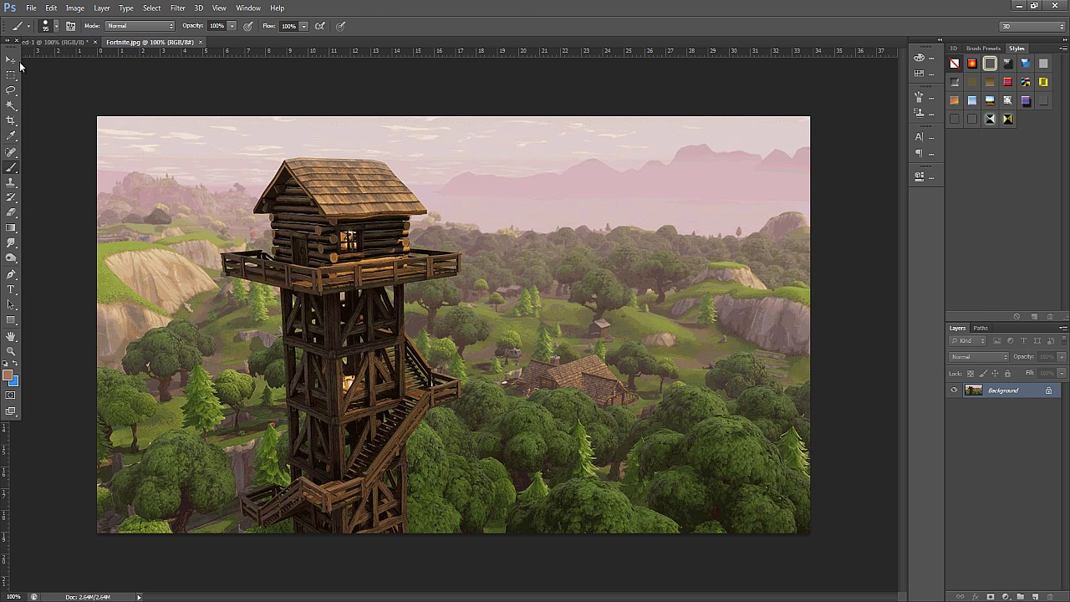
pyautogui.click(11, 60)
pyautogui.moveTo(147, 42); pyautogui.dragTo(398, 205)
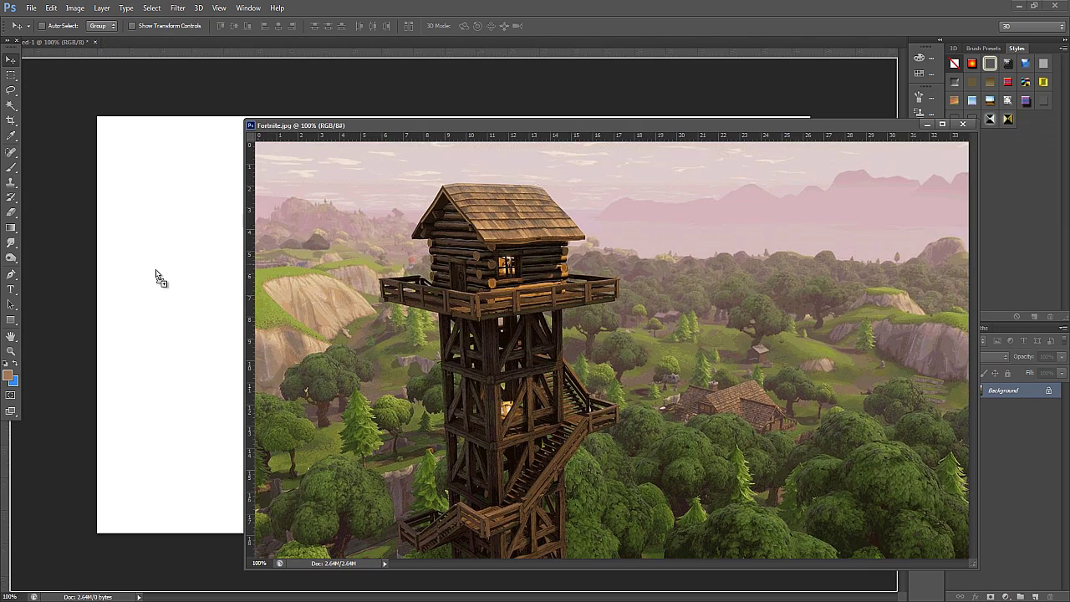
pyautogui.moveTo(155, 270); pyautogui.dragTo(159, 274)
pyautogui.click(963, 124)
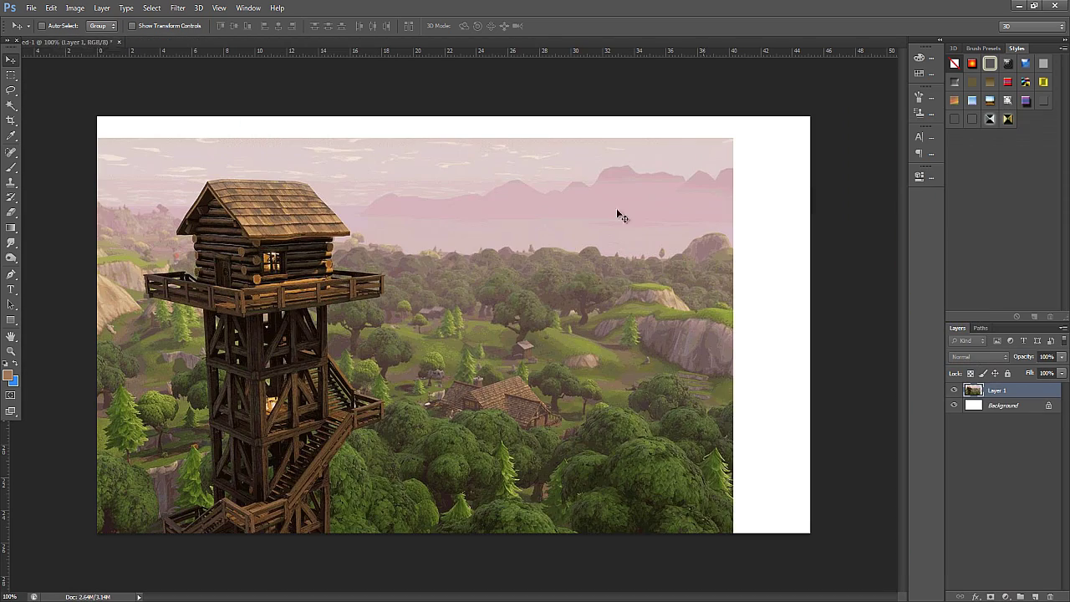
# Step: Reposition the tower image and scale it to about 108% so it fills the canvas
pyautogui.moveTo(518, 274); pyautogui.dragTo(594, 253)
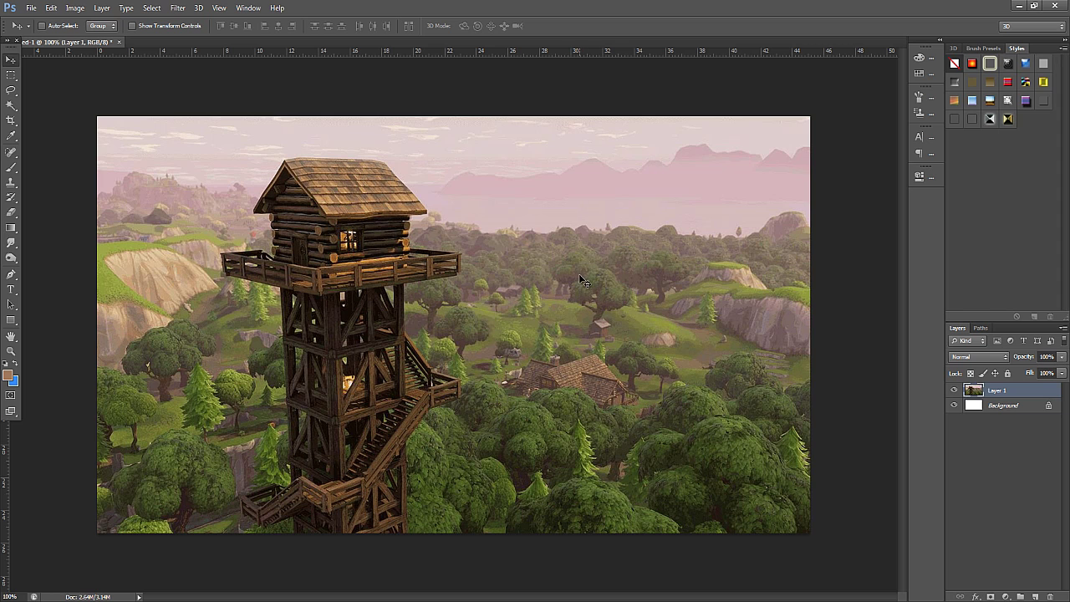
pyautogui.hotkey('ctrl', 't')
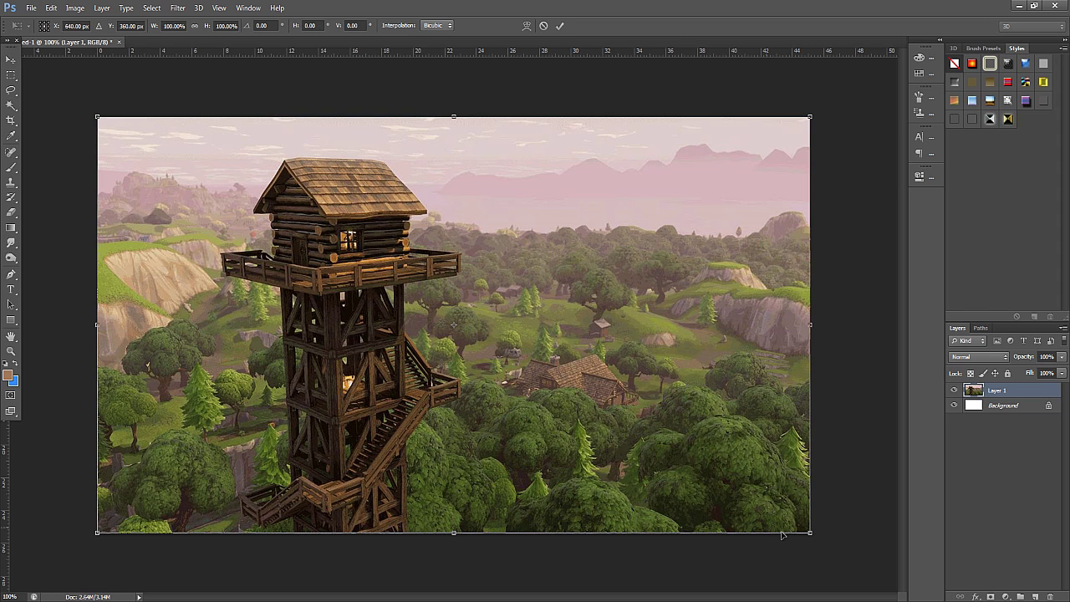
pyautogui.moveTo(808, 533); pyautogui.dragTo(867, 572)
pyautogui.moveTo(882, 588); pyautogui.dragTo(890, 591)
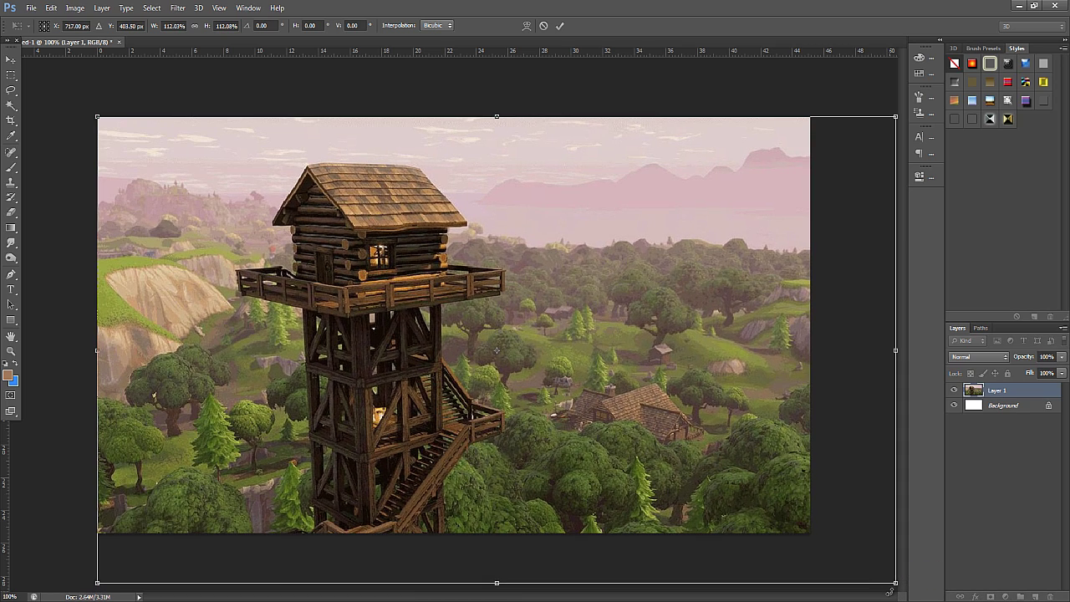
pyautogui.press('Return')
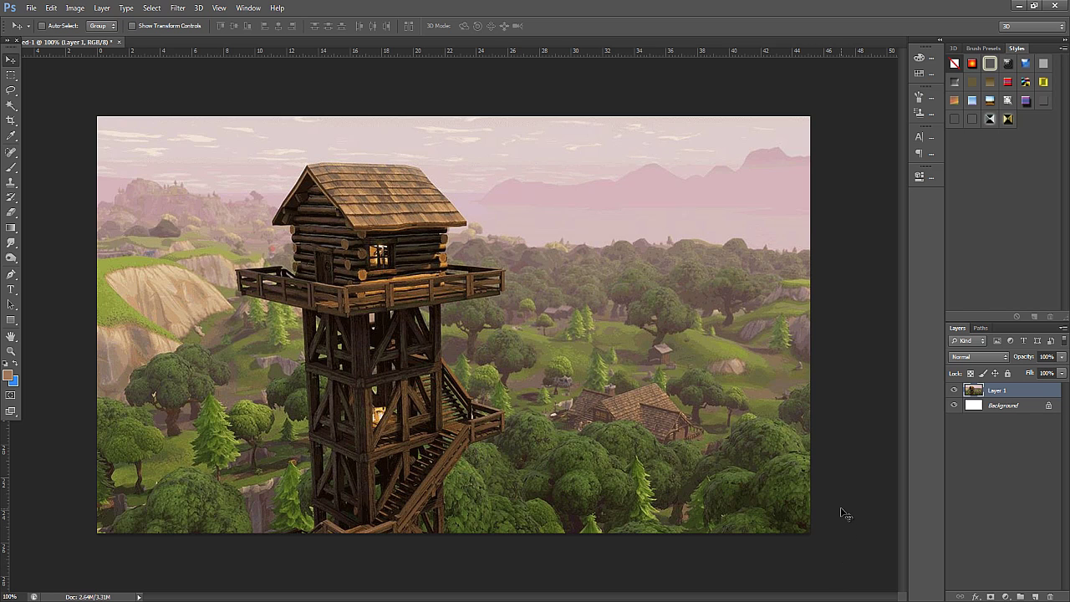
pyautogui.click(31, 7)
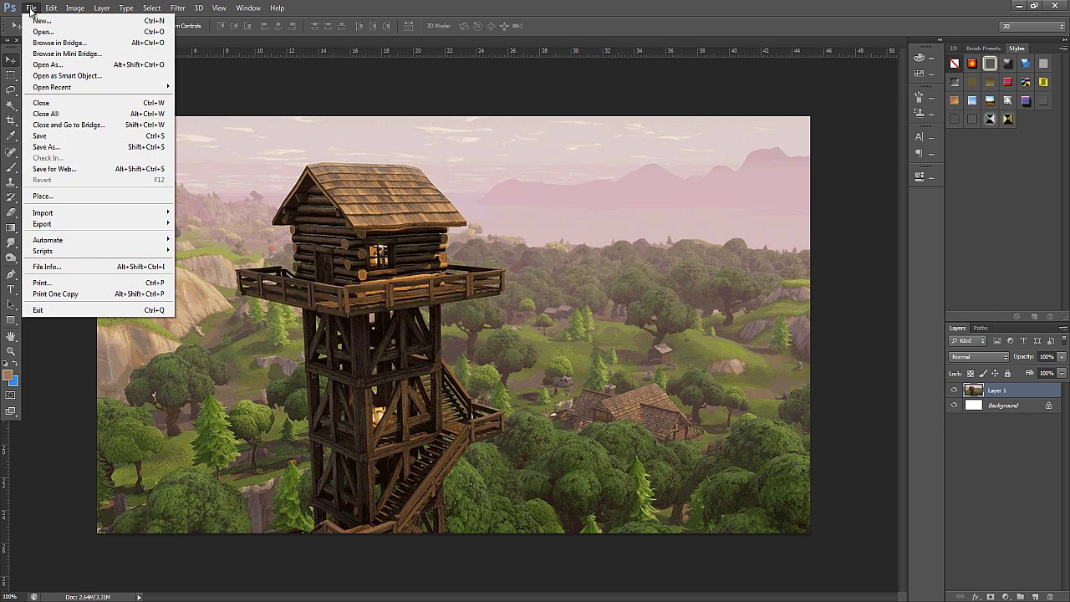
# Step: Open winner.png and copy the banner into the thumbnail as a new layer
pyautogui.click(37, 28)
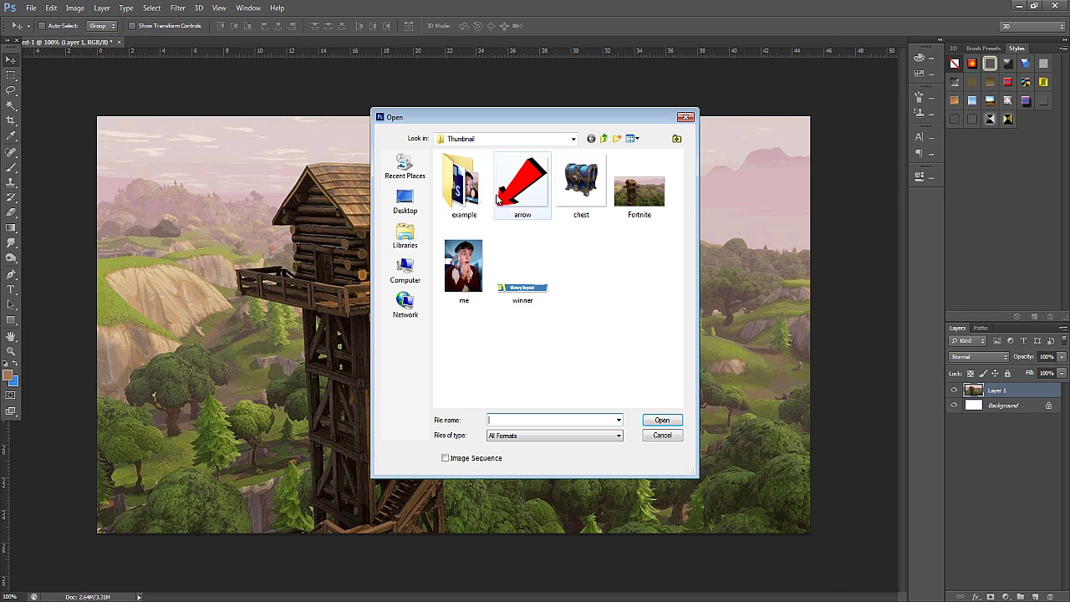
pyautogui.doubleClick(540, 285)
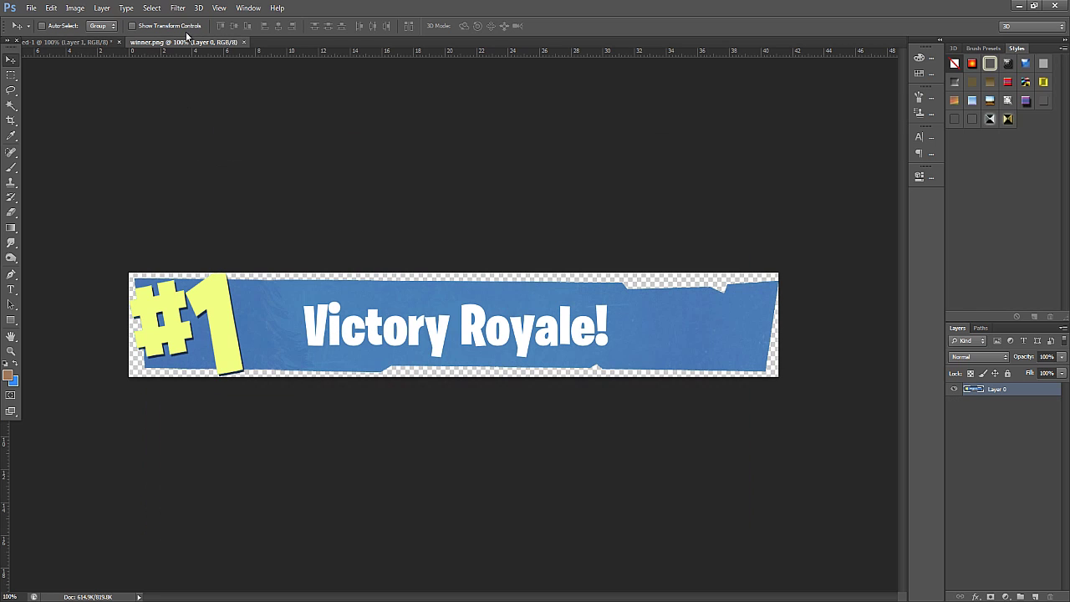
pyautogui.moveTo(189, 44); pyautogui.dragTo(456, 186)
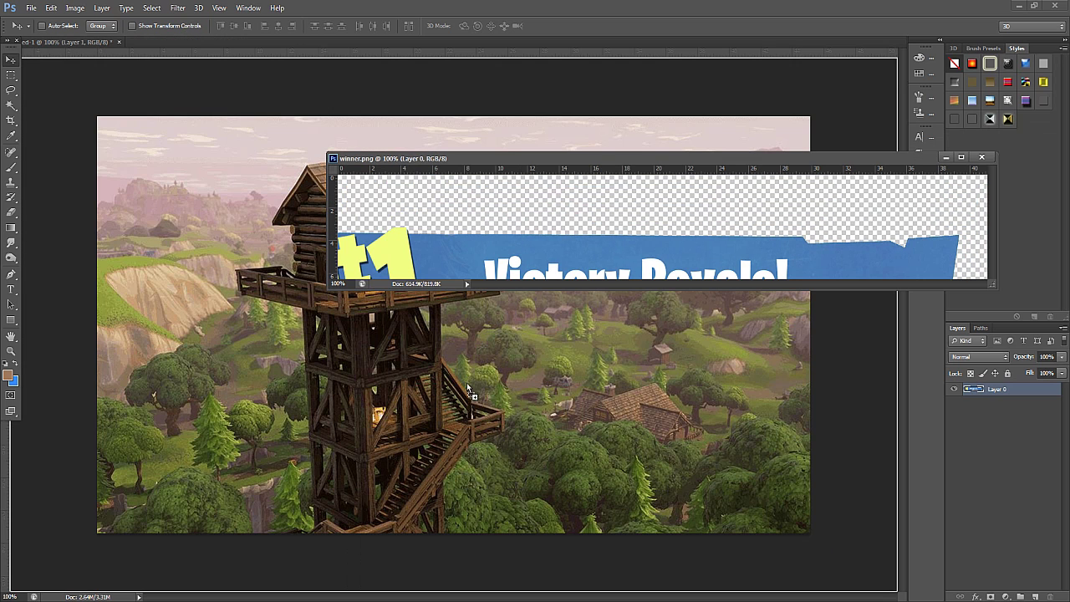
pyautogui.moveTo(471, 412); pyautogui.dragTo(471, 411)
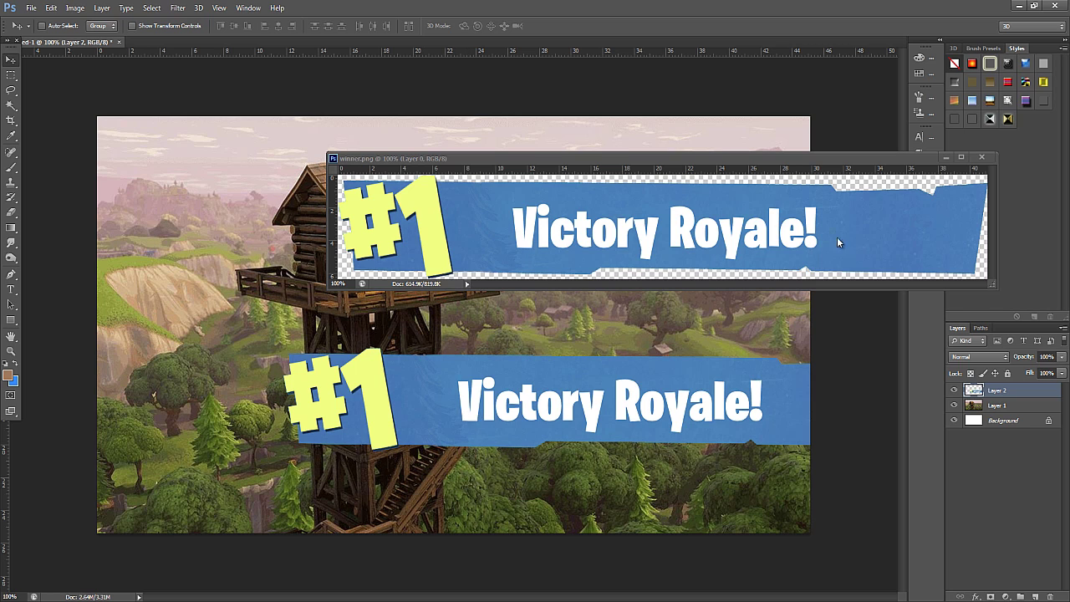
pyautogui.click(981, 157)
# Step: Shrink the banner to about 62% and place it in the lower part of the scene
pyautogui.hotkey('ctrl', 't')
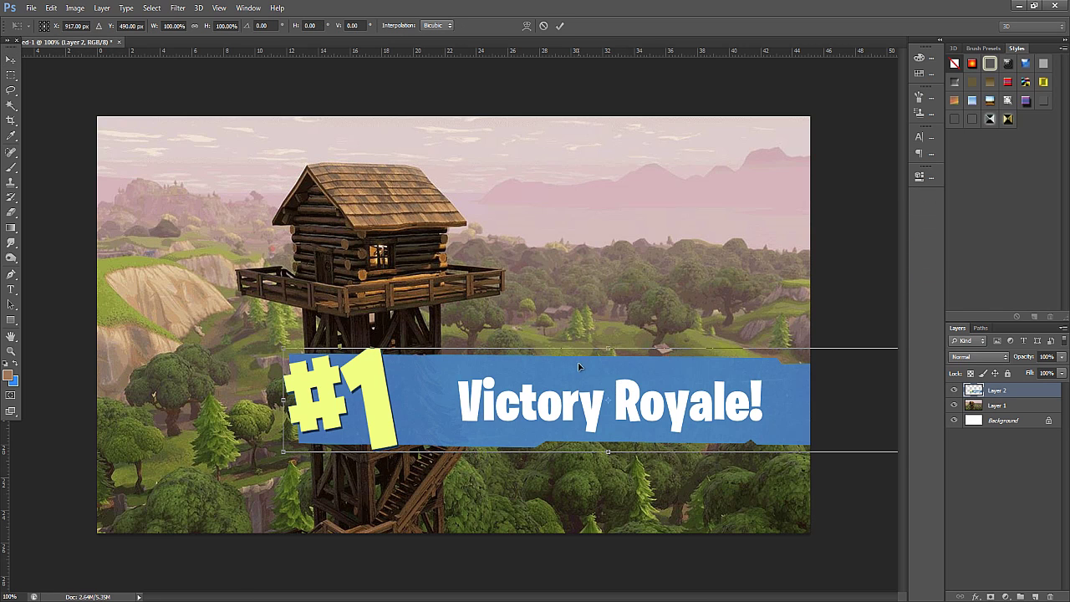
pyautogui.moveTo(282, 347); pyautogui.dragTo(532, 389)
pyautogui.moveTo(620, 412); pyautogui.dragTo(547, 461)
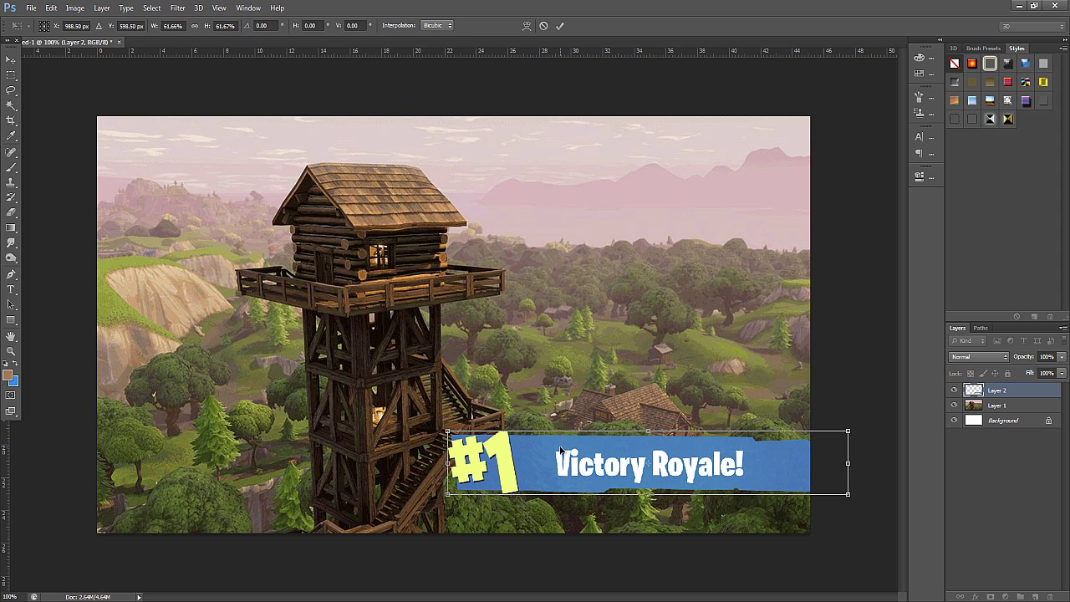
pyautogui.press('Return')
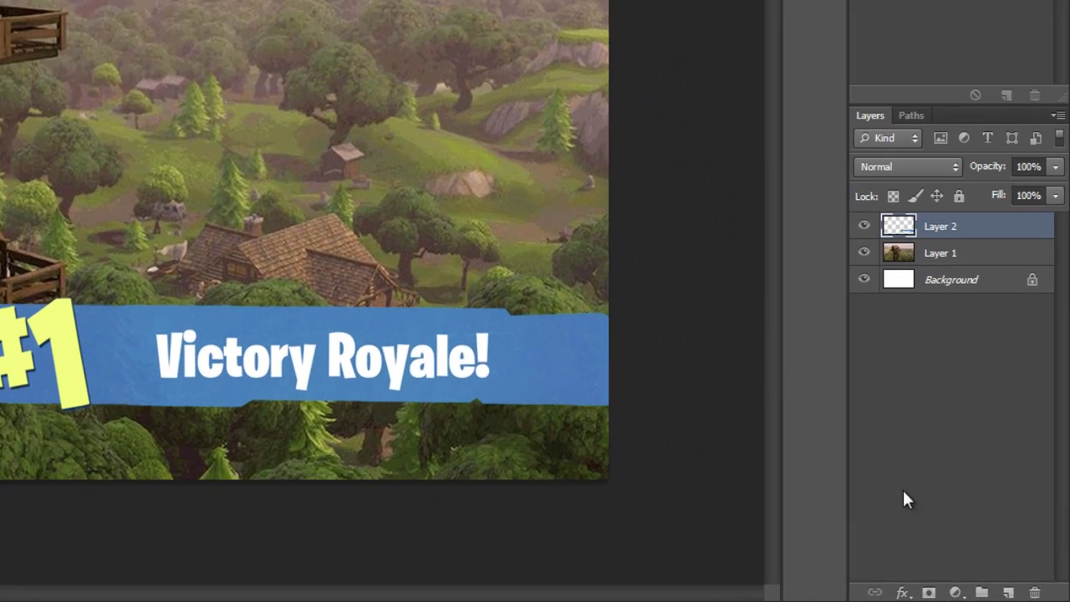
# Step: Add a drop shadow to the banner with spread 5 and size 8
pyautogui.click(975, 596)
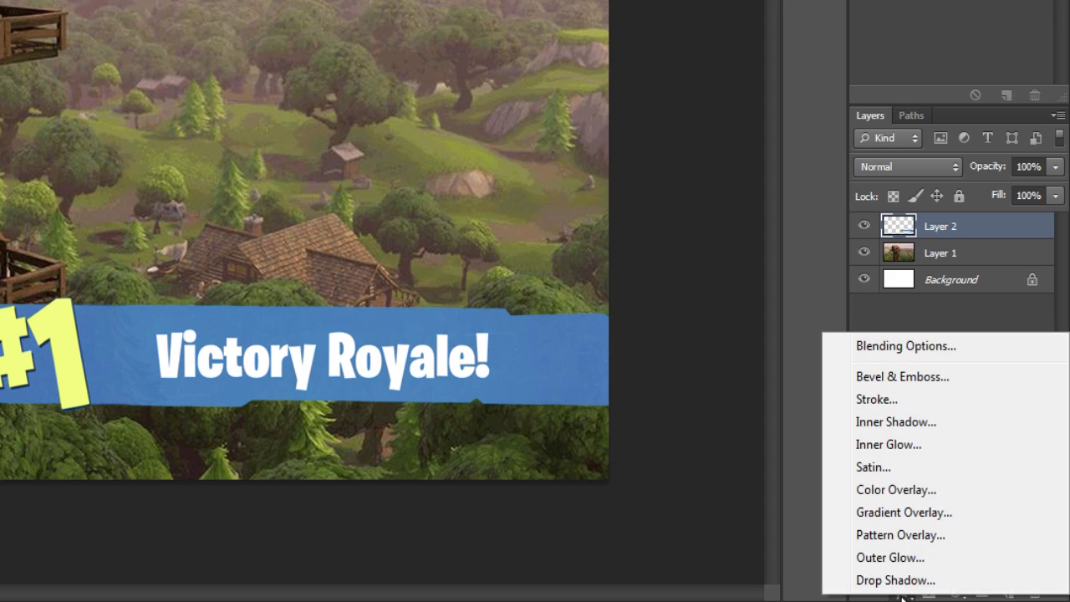
pyautogui.click(913, 601)
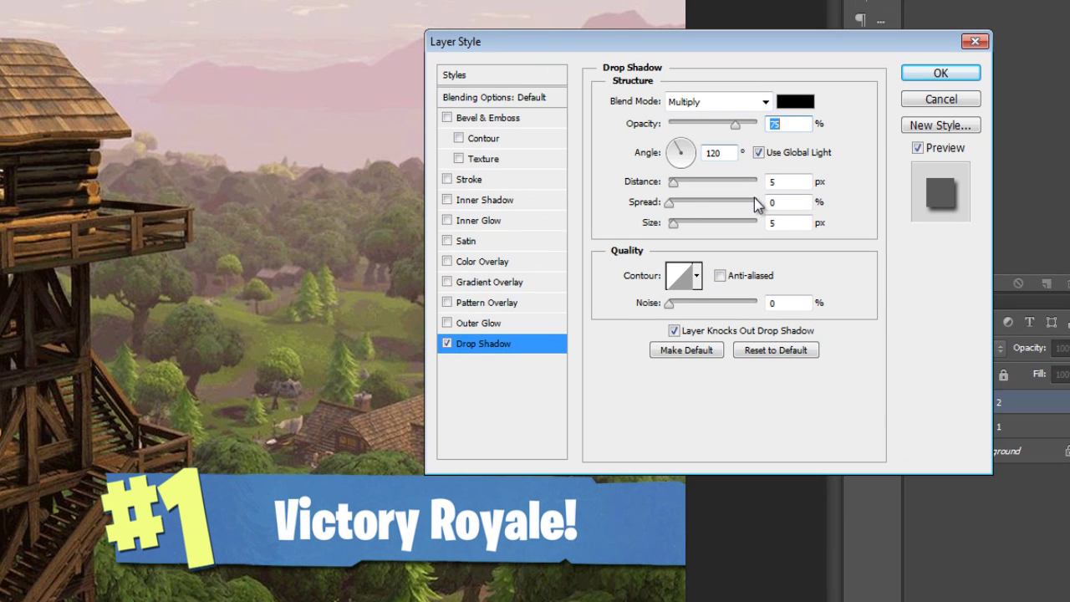
pyautogui.press('Tab')
pyautogui.write('5')
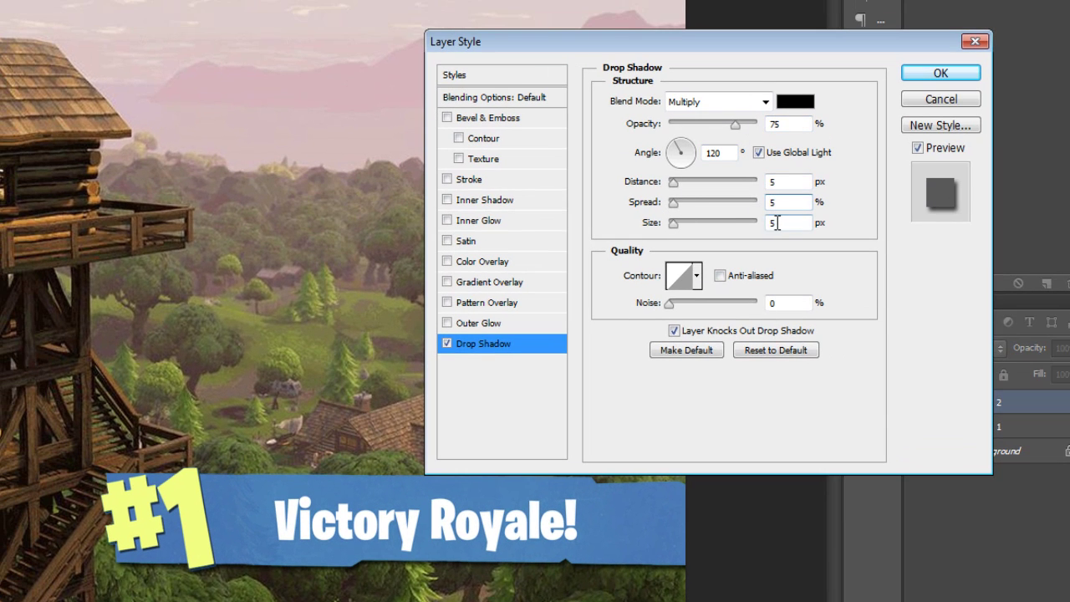
pyautogui.press('Tab')
pyautogui.write('8')
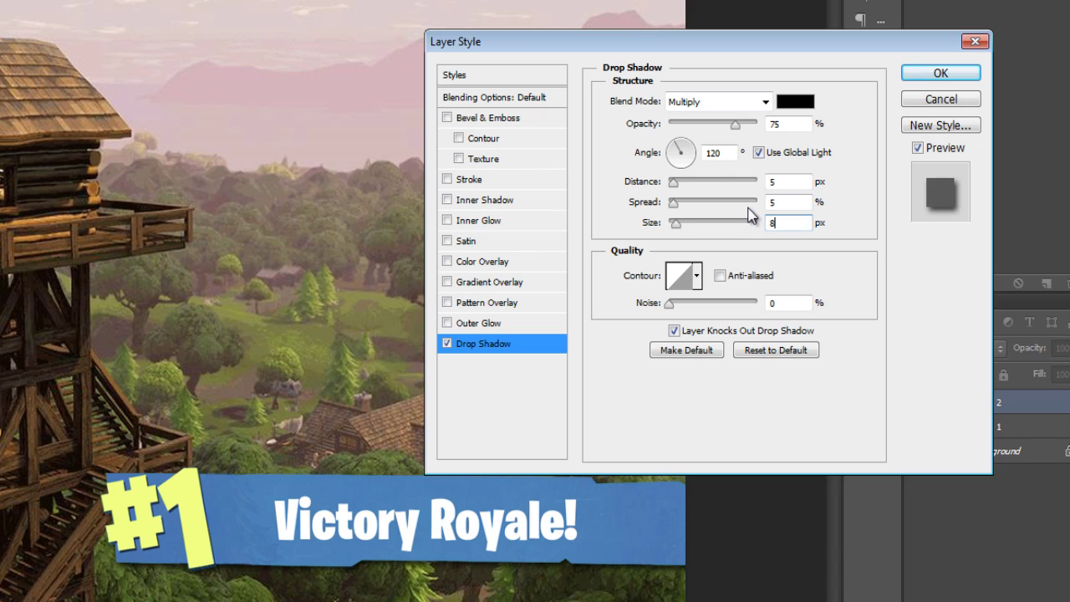